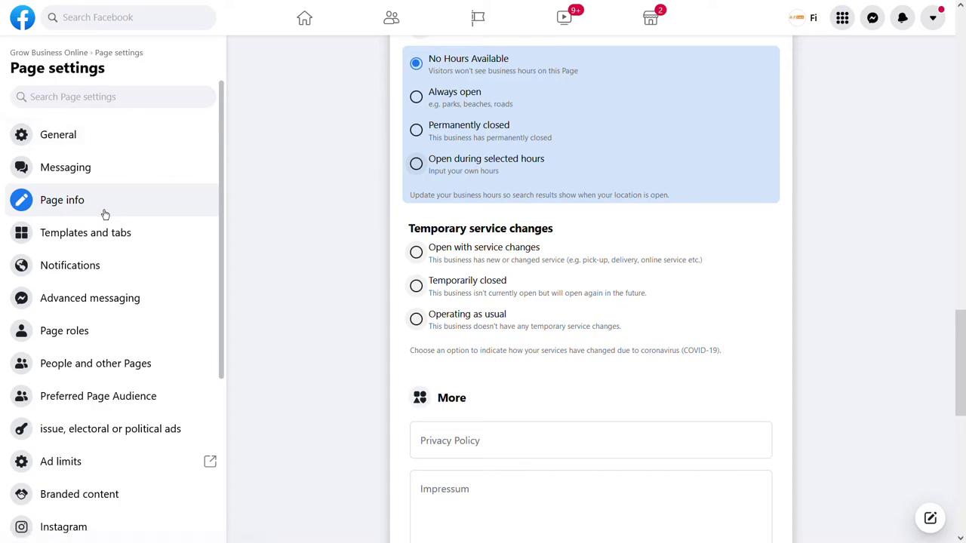
Step: Review the Page info form from the general details and categories through the contact and location fields
{"action": "scroll", "coordinate": [299, 190], "scroll_direction": "up", "scroll_amount": 2}
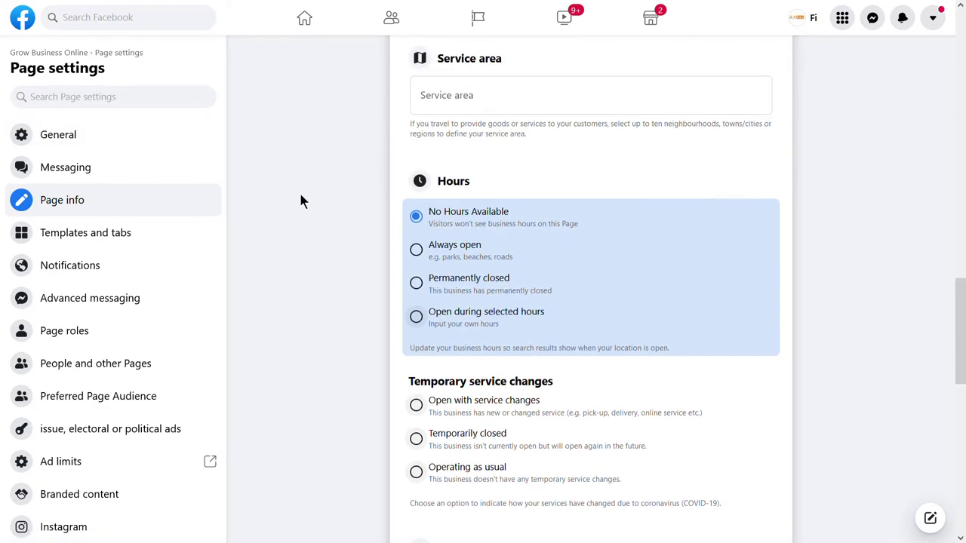
{"action": "scroll", "coordinate": [301, 201], "scroll_direction": "up", "scroll_amount": 9}
{"action": "scroll", "coordinate": [300, 201], "scroll_direction": "up", "scroll_amount": 8}
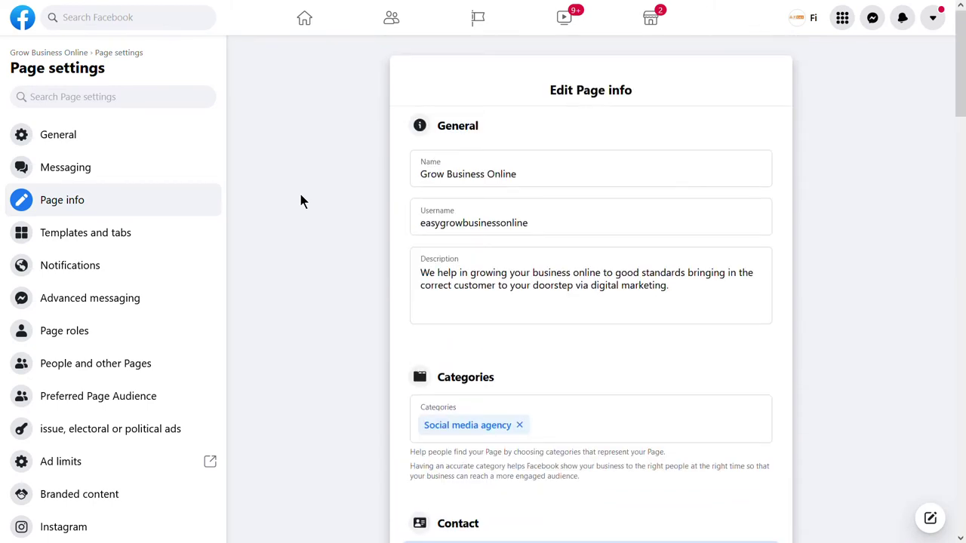
{"action": "scroll", "coordinate": [300, 201], "scroll_direction": "down", "scroll_amount": 4}
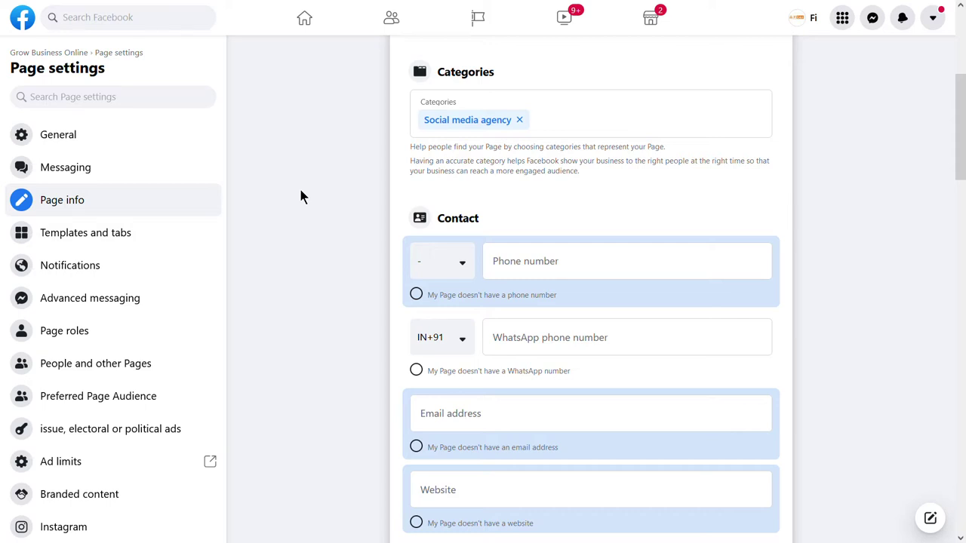
{"action": "scroll", "coordinate": [486, 267], "scroll_direction": "down", "scroll_amount": 4}
{"action": "scroll", "coordinate": [487, 272], "scroll_direction": "down", "scroll_amount": 1}
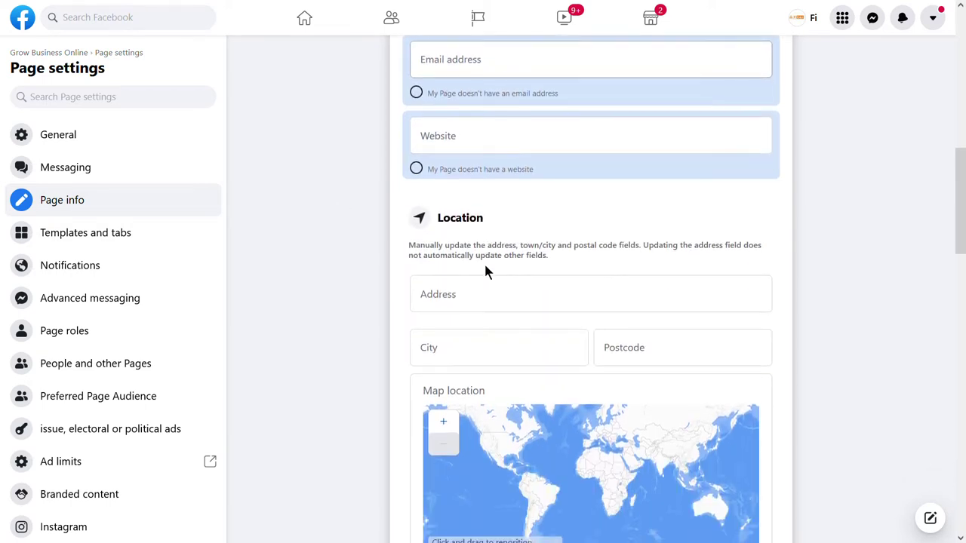
{"action": "scroll", "coordinate": [554, 277], "scroll_direction": "down", "scroll_amount": 3}
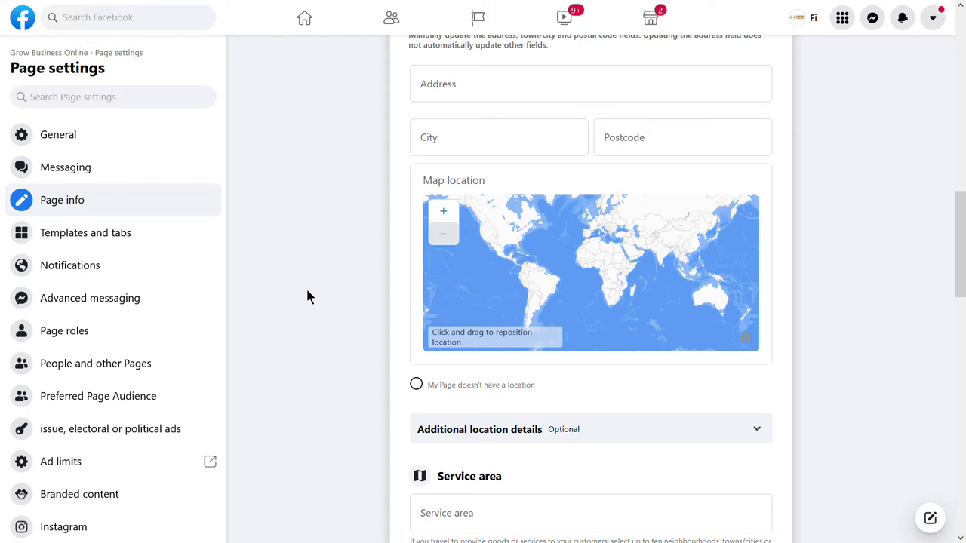
Step: In the Templates and tabs settings, reorder the Page tabs so that Videos comes directly before Photos
{"action": "left_click", "coordinate": [173, 242]}
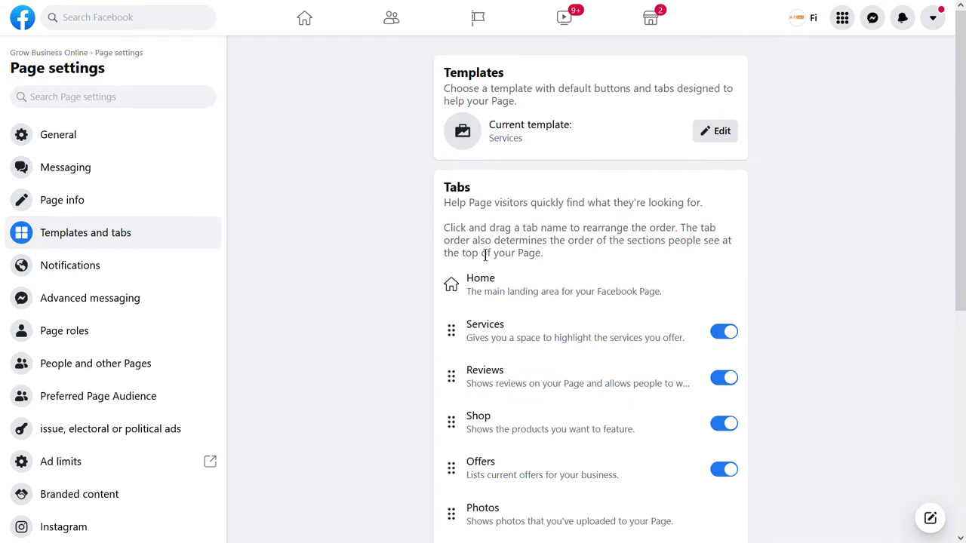
{"action": "scroll", "coordinate": [562, 249], "scroll_direction": "down", "scroll_amount": 2}
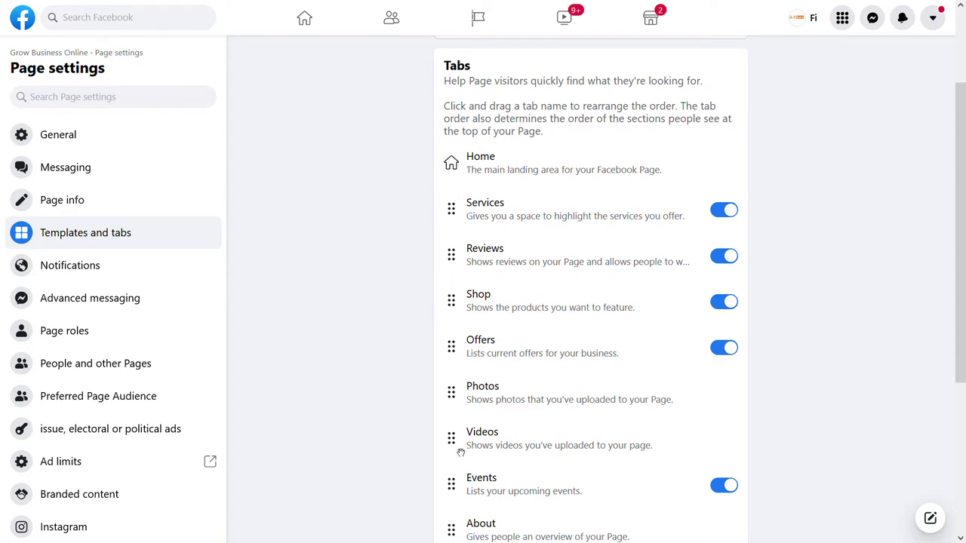
{"action": "left_click_drag", "start_coordinate": [460, 453], "coordinate": [454, 400]}
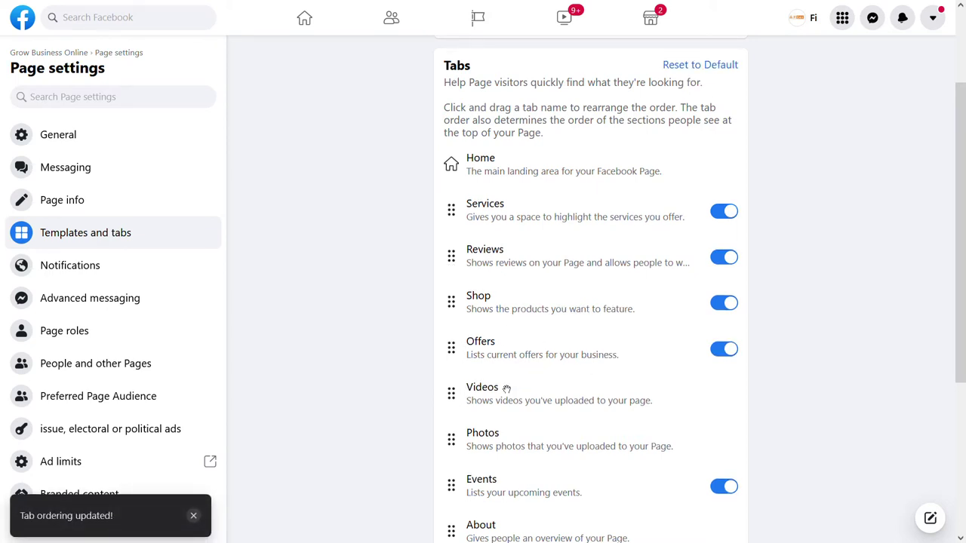
{"action": "scroll", "coordinate": [509, 387], "scroll_direction": "down", "scroll_amount": 3}
{"action": "scroll", "coordinate": [508, 379], "scroll_direction": "down", "scroll_amount": 1}
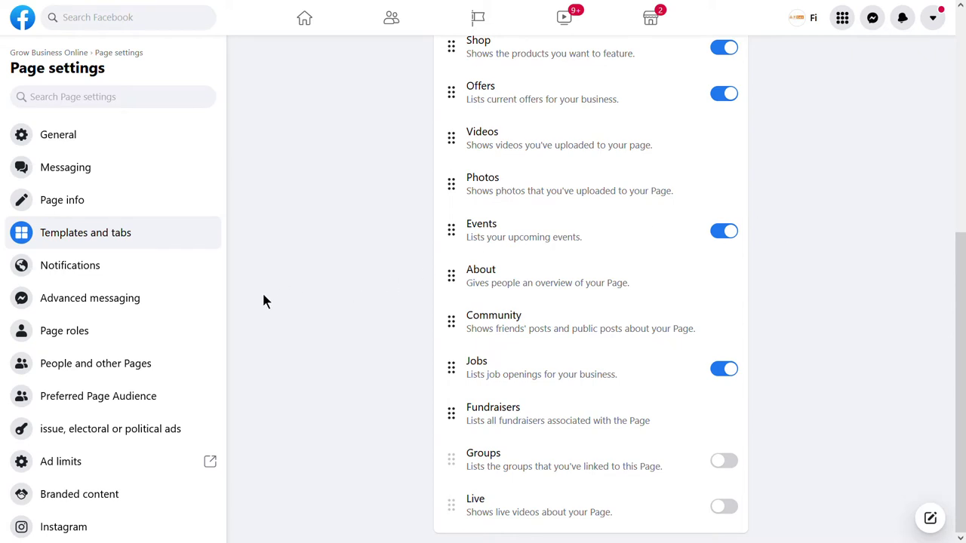
Step: Go to the Page roles settings and view the role options available for assigning a new Page role
{"action": "left_click", "coordinate": [123, 342]}
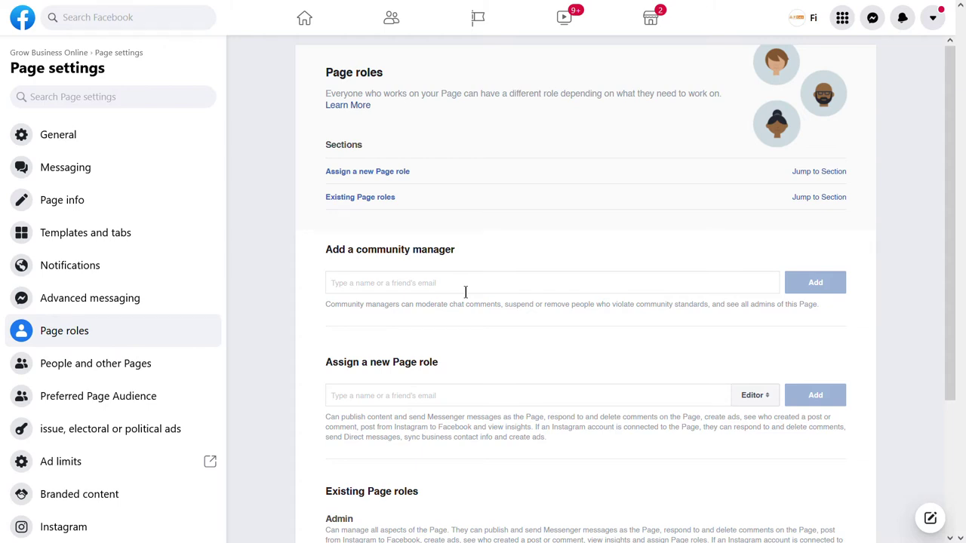
{"action": "scroll", "coordinate": [487, 348], "scroll_direction": "down", "scroll_amount": 1}
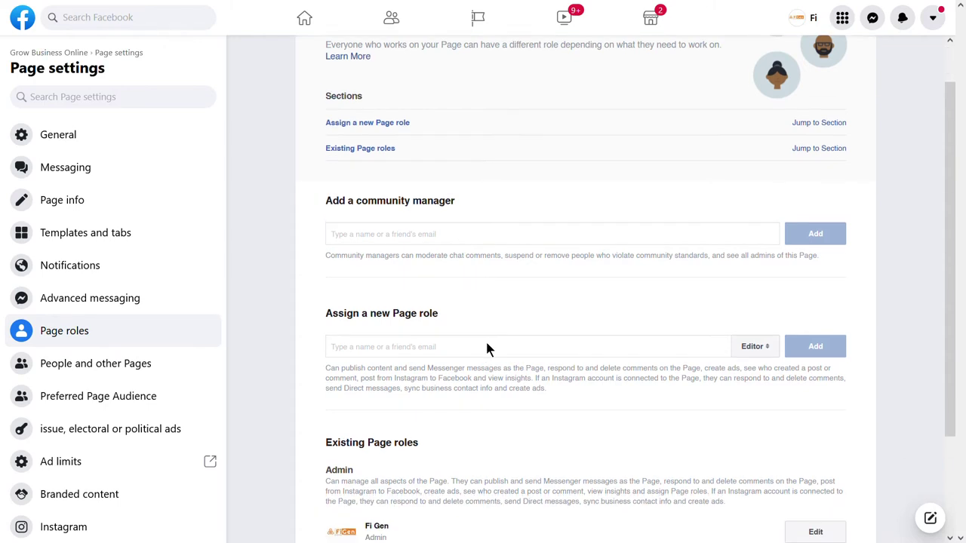
{"action": "scroll", "coordinate": [490, 349], "scroll_direction": "up", "scroll_amount": 1}
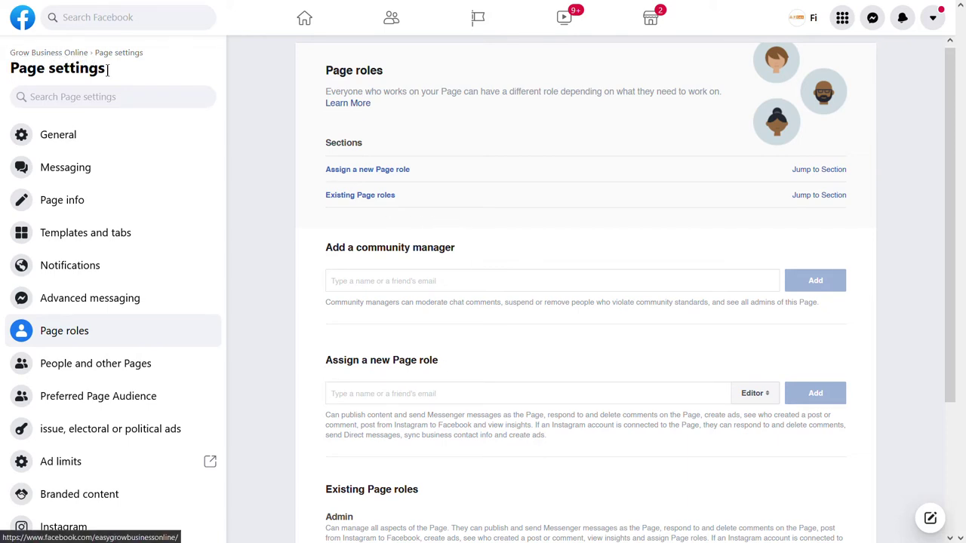
{"action": "scroll", "coordinate": [450, 261], "scroll_direction": "down", "scroll_amount": 1}
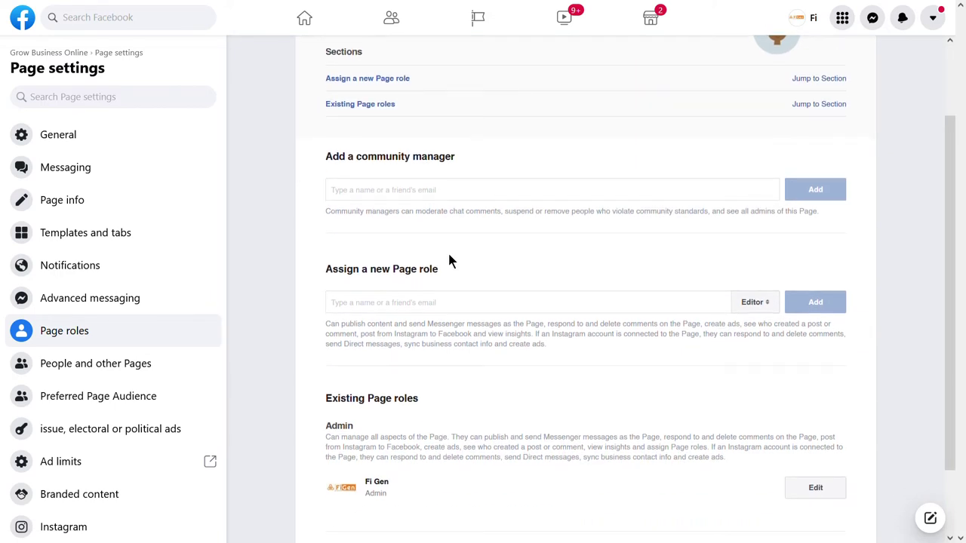
{"action": "left_click", "coordinate": [749, 308]}
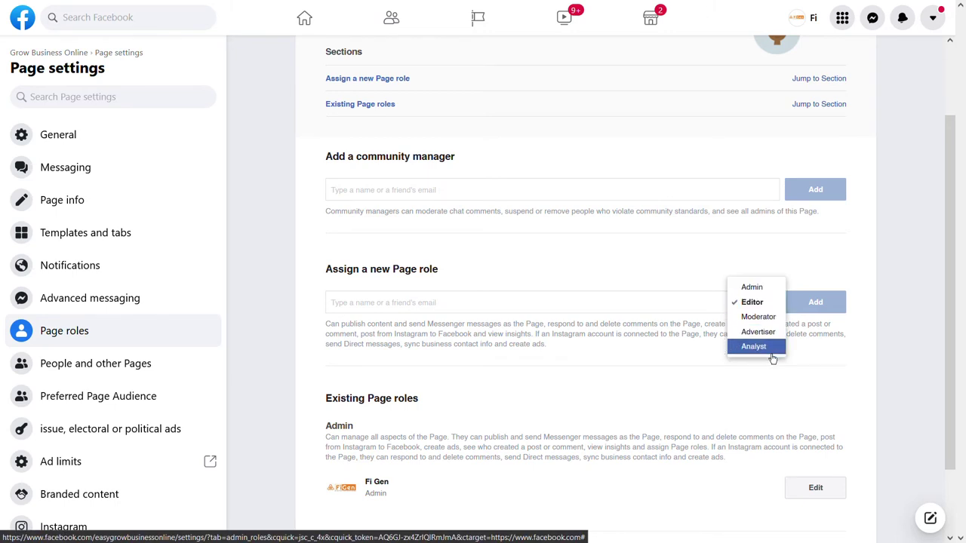
Step: Search for people matching "me" under Assign a new Page role, and clear the search text
{"action": "left_click", "coordinate": [590, 309]}
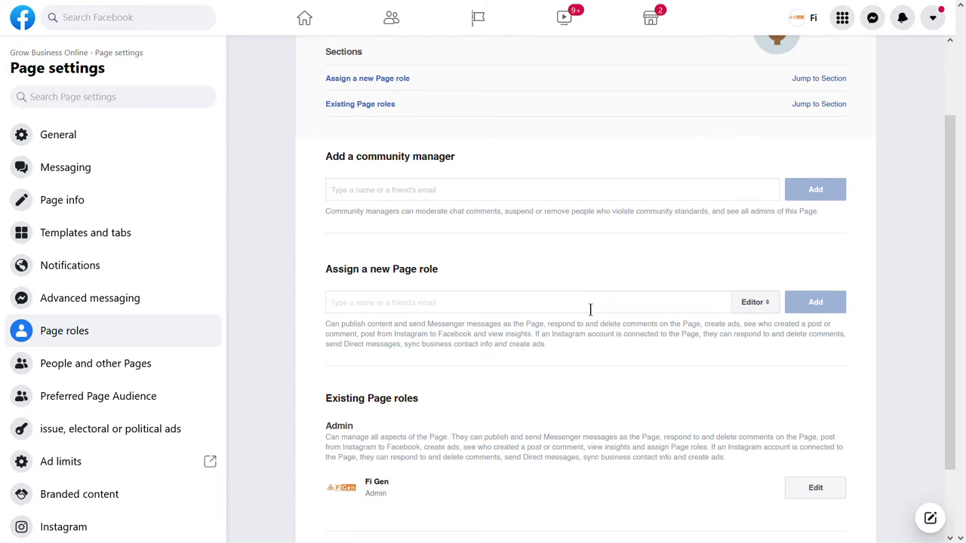
{"action": "type", "text": "me"}
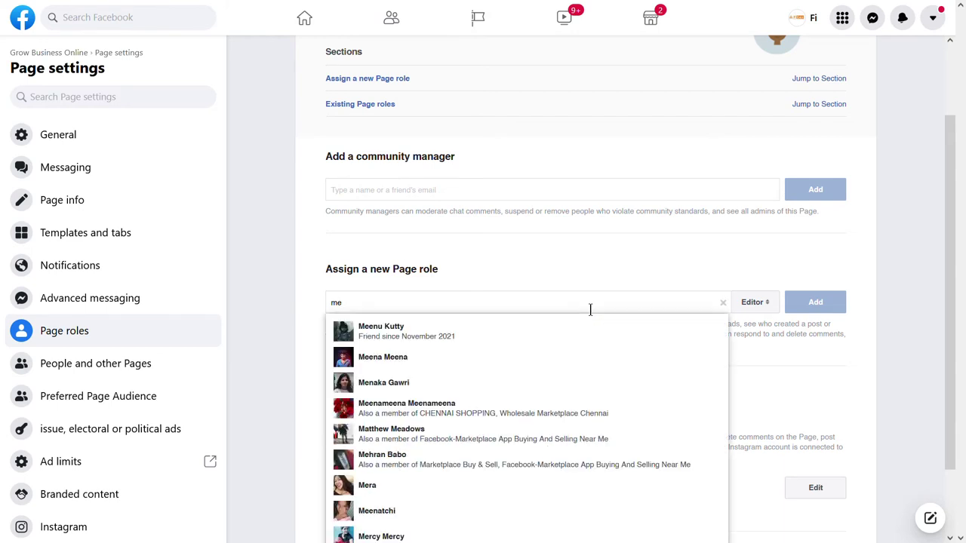
{"action": "scroll", "coordinate": [537, 388], "scroll_direction": "down", "scroll_amount": 1}
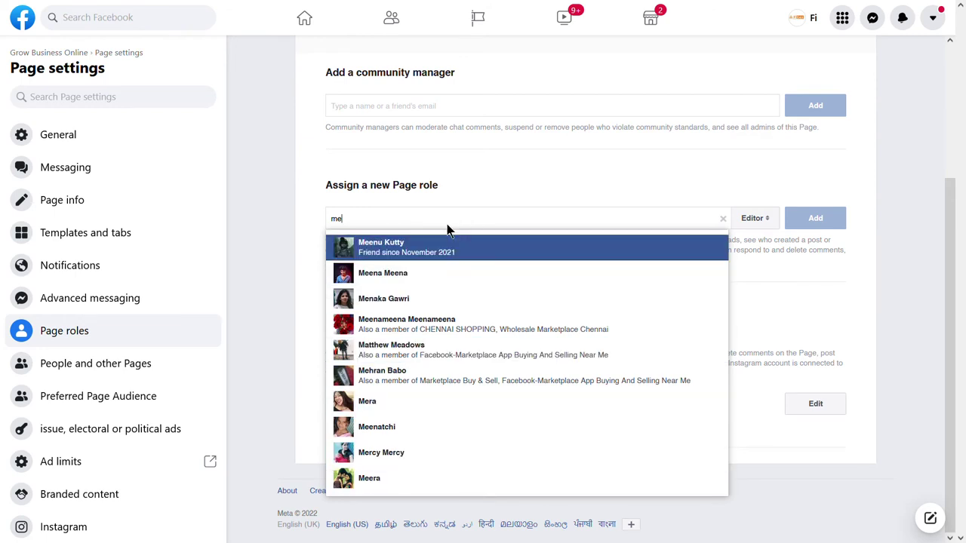
{"action": "key", "text": "BackSpace"}
{"action": "key", "text": "BackSpace"}
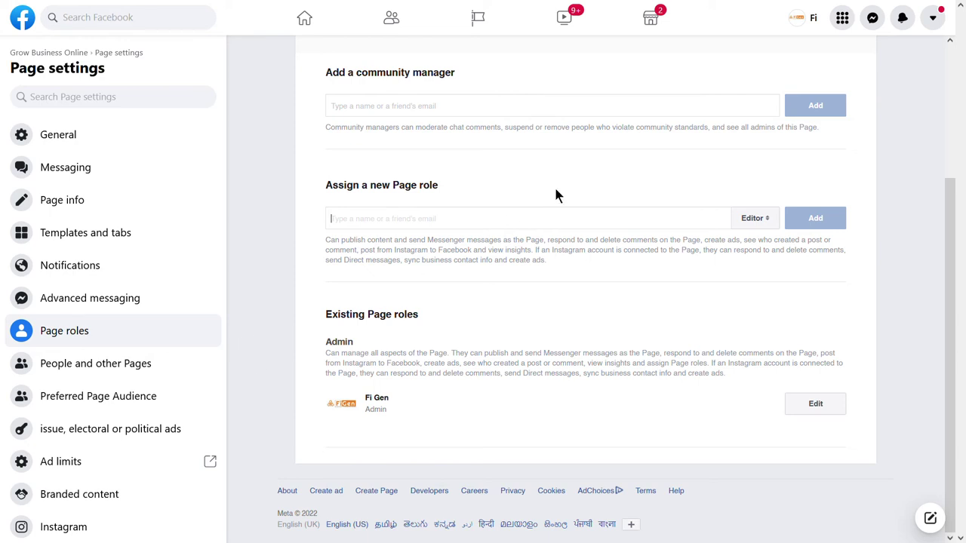
{"action": "scroll", "coordinate": [580, 162], "scroll_direction": "up", "scroll_amount": 3}
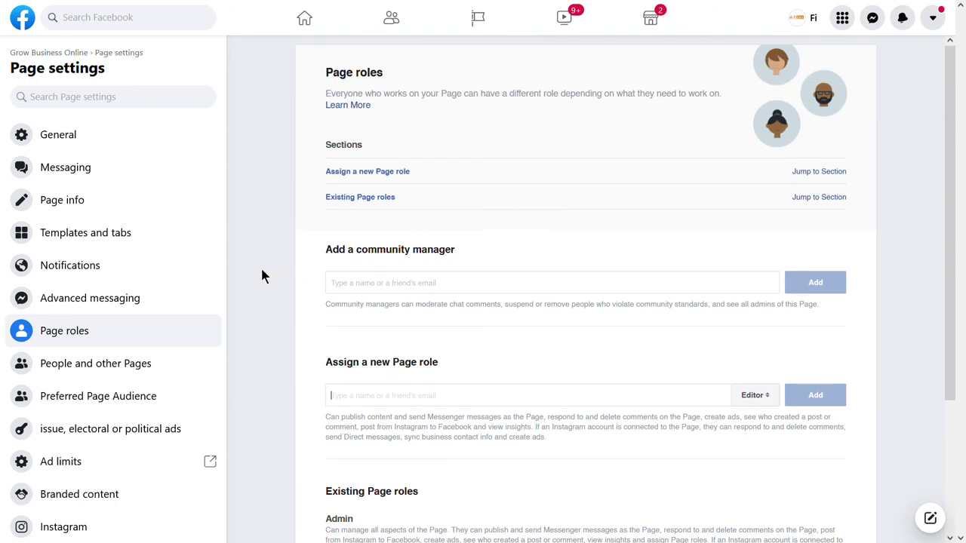
Step: Try to connect an Instagram account to the Page, with access to Instagram messages in Inbox allowed
{"action": "scroll", "coordinate": [205, 352], "scroll_direction": "down", "scroll_amount": 2}
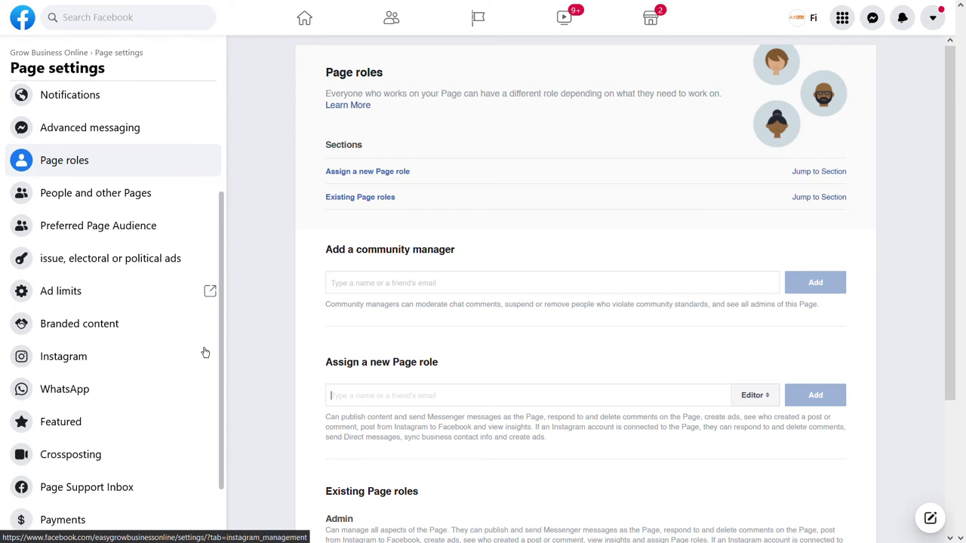
{"action": "left_click", "coordinate": [159, 360]}
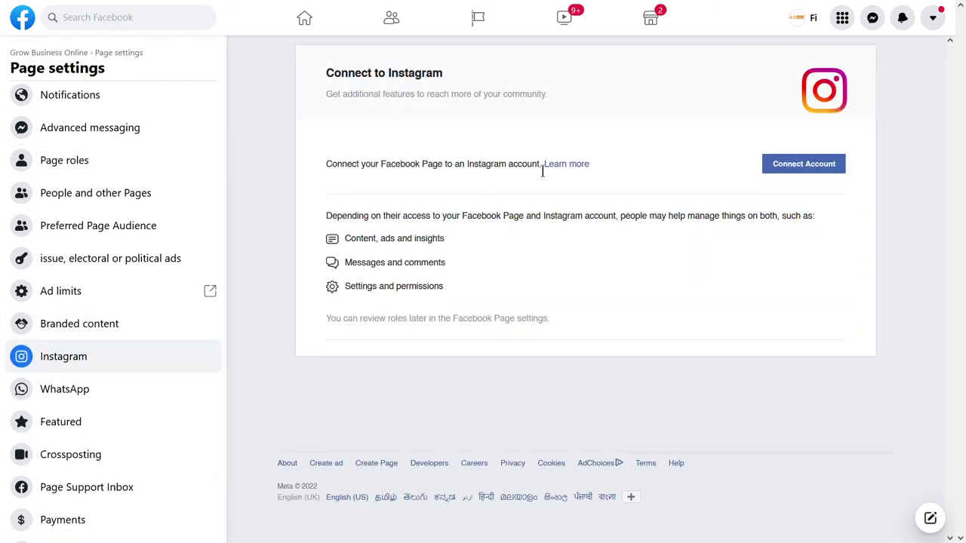
{"action": "left_click", "coordinate": [784, 174]}
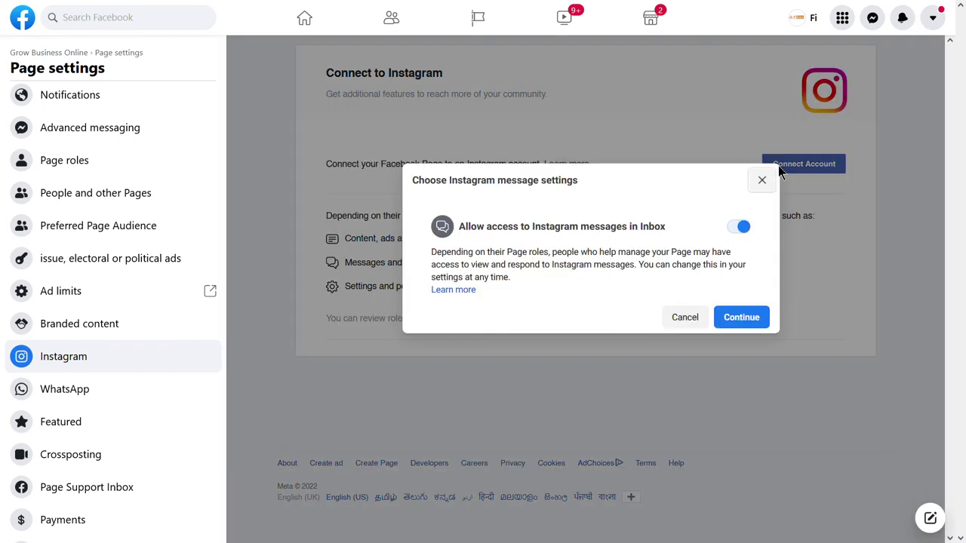
{"action": "left_click", "coordinate": [742, 318]}
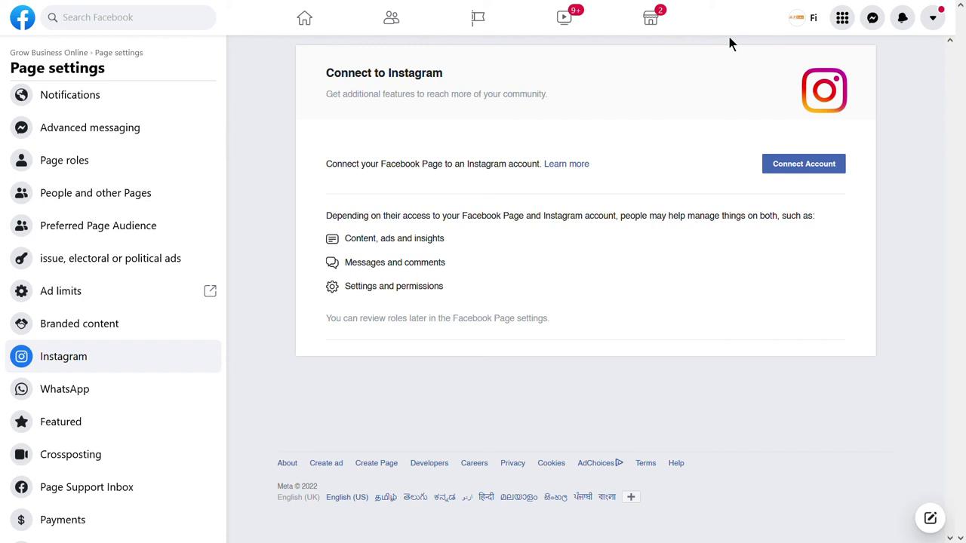
{"action": "key", "text": "Tab"}
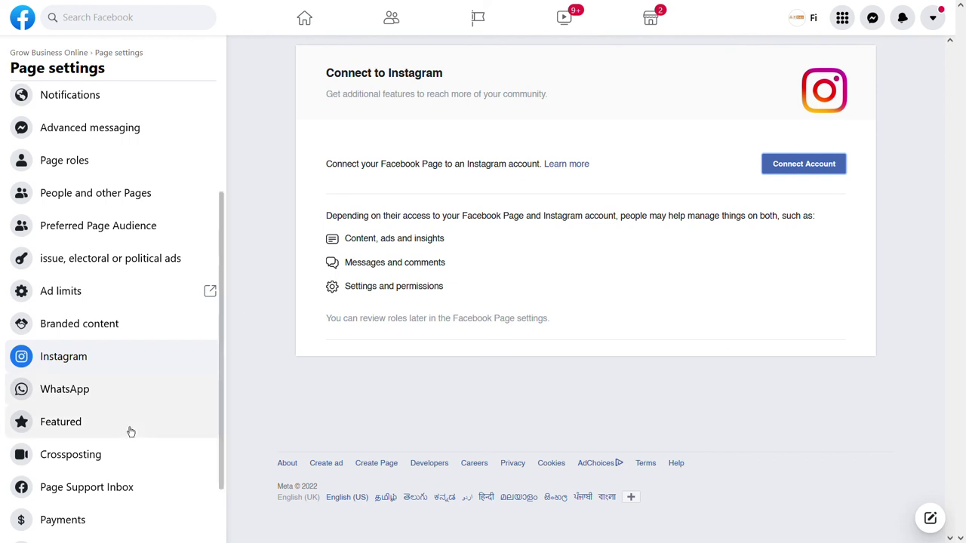
Step: Go to the WhatsApp connection settings and look over the phone number form and the other Page settings categories
{"action": "left_click", "coordinate": [139, 404]}
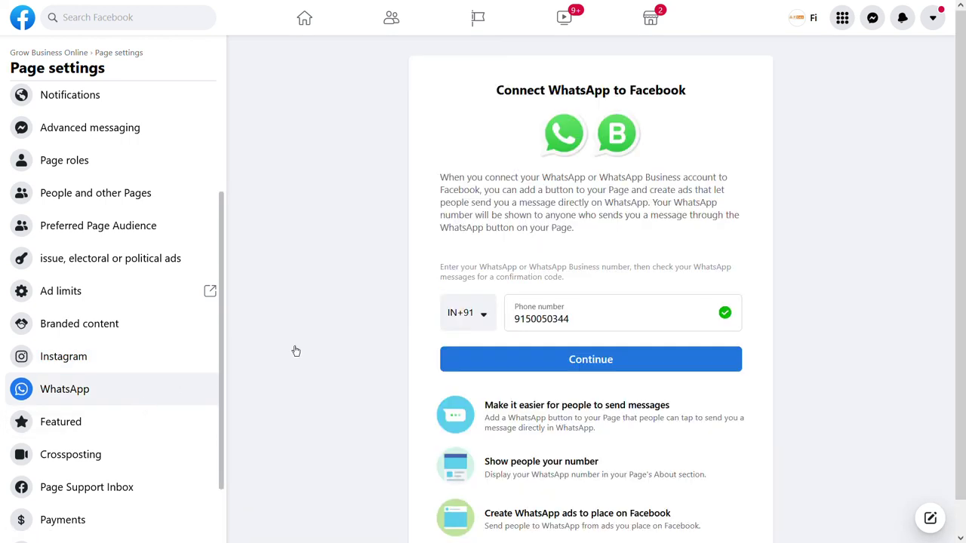
{"action": "scroll", "coordinate": [537, 280], "scroll_direction": "down", "scroll_amount": 1}
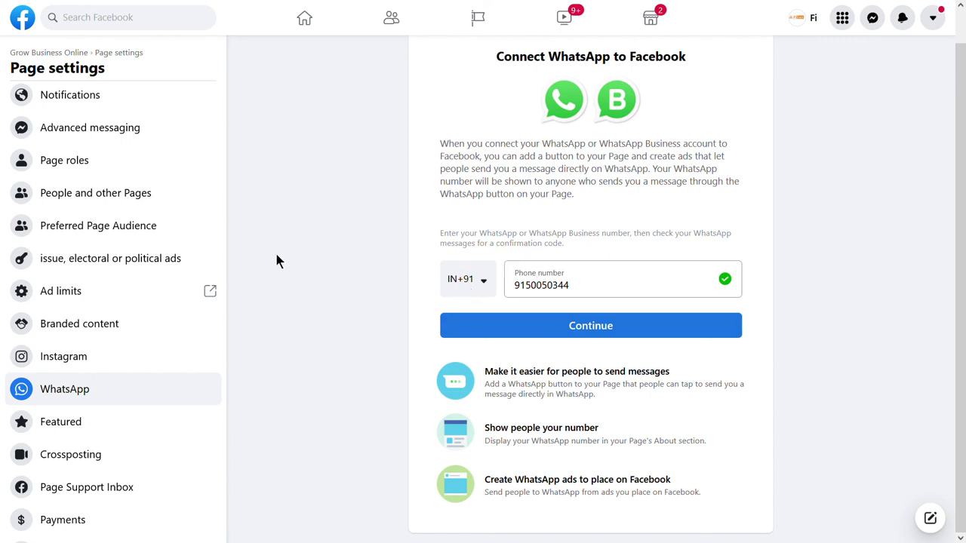
{"action": "scroll", "coordinate": [125, 360], "scroll_direction": "down", "scroll_amount": 1}
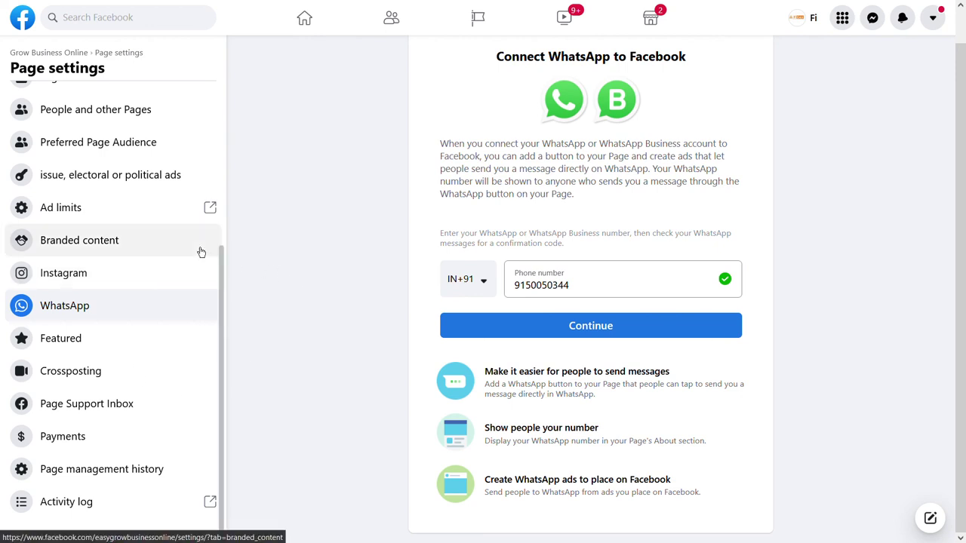
{"action": "scroll", "coordinate": [200, 252], "scroll_direction": "up", "scroll_amount": 3}
{"action": "scroll", "coordinate": [201, 252], "scroll_direction": "up", "scroll_amount": 1}
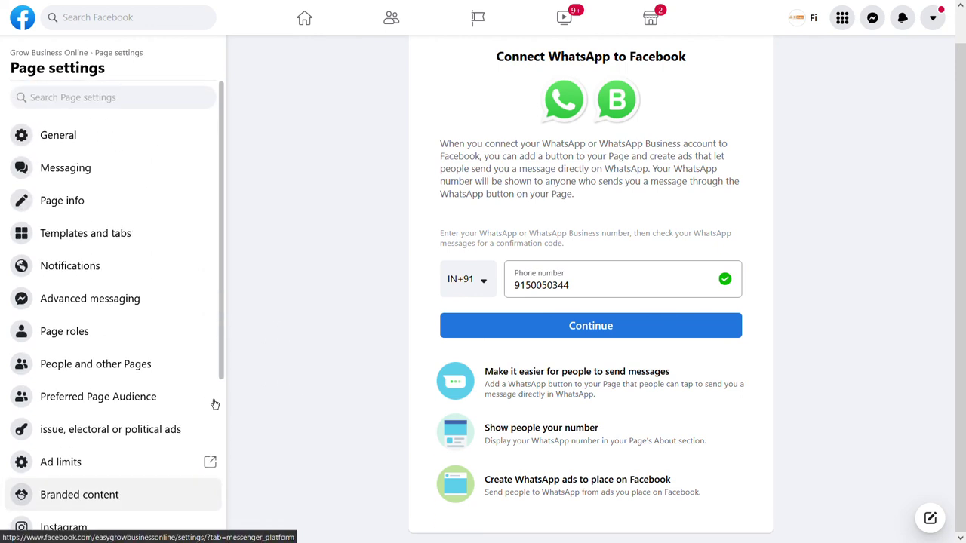